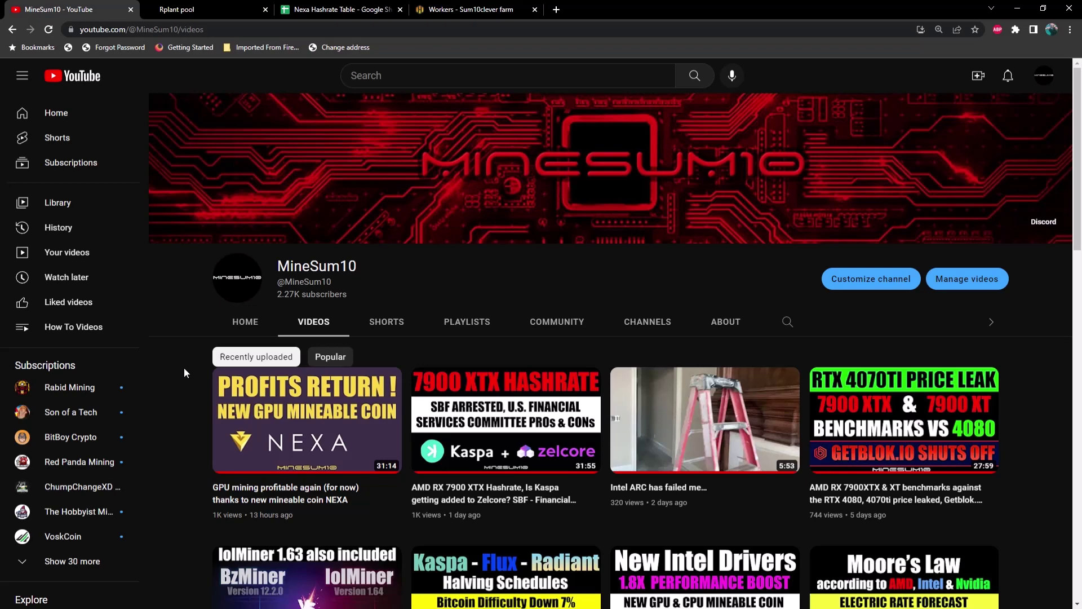
Step: Bring up the Hive OS farm workers list with Alderaan, Coruscant, Naboo and Tatooine
left_click(463, 10)
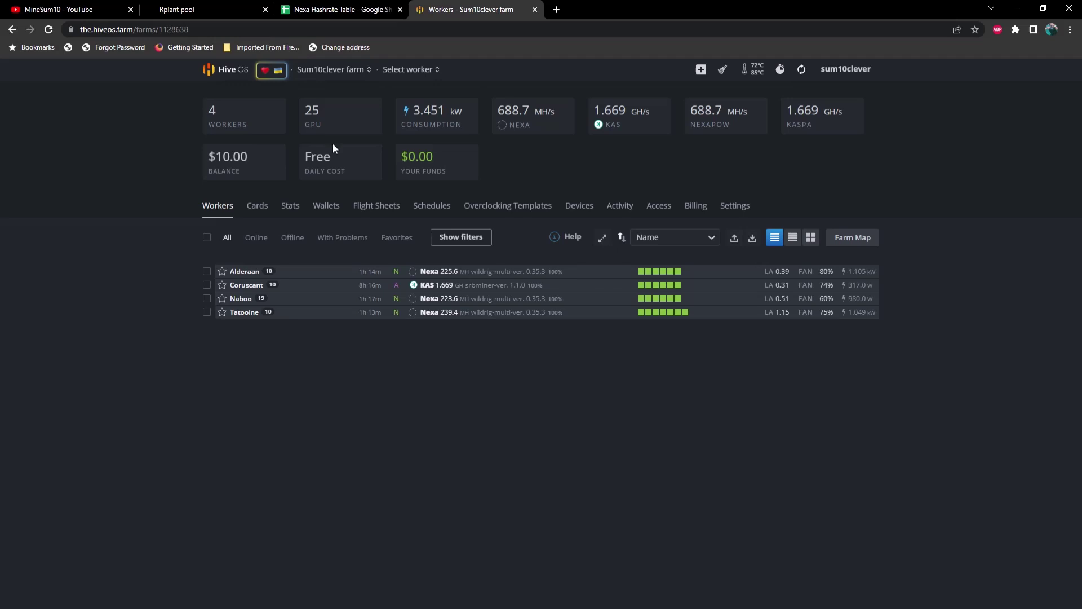
Step: Switch to the Nexa Hashrate Table spreadsheet and scroll to its 3000 Series section
left_click(341, 8)
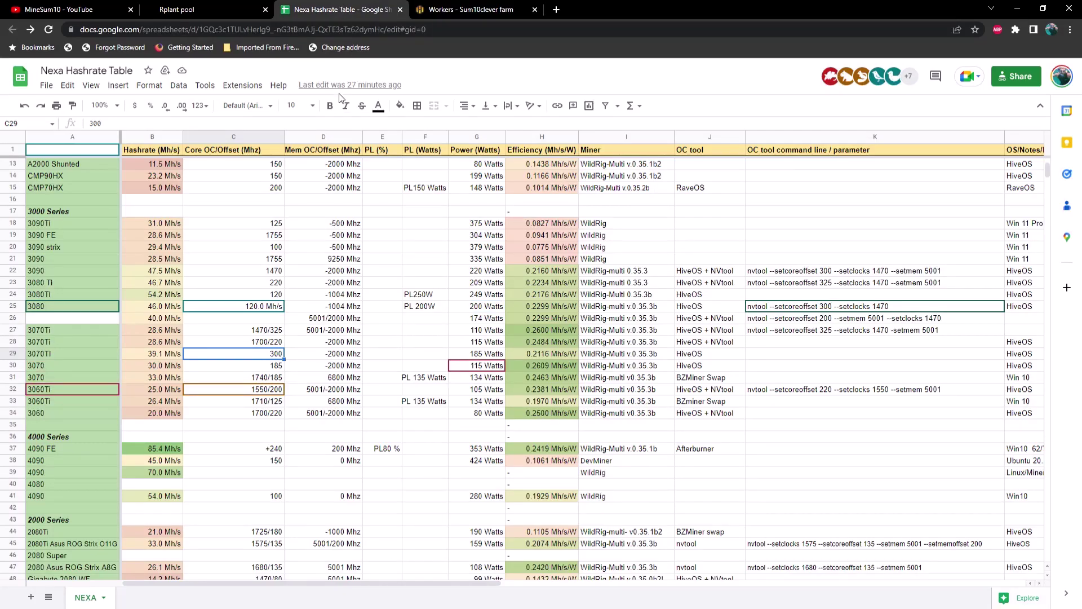
scroll(174, 329, "up", 3)
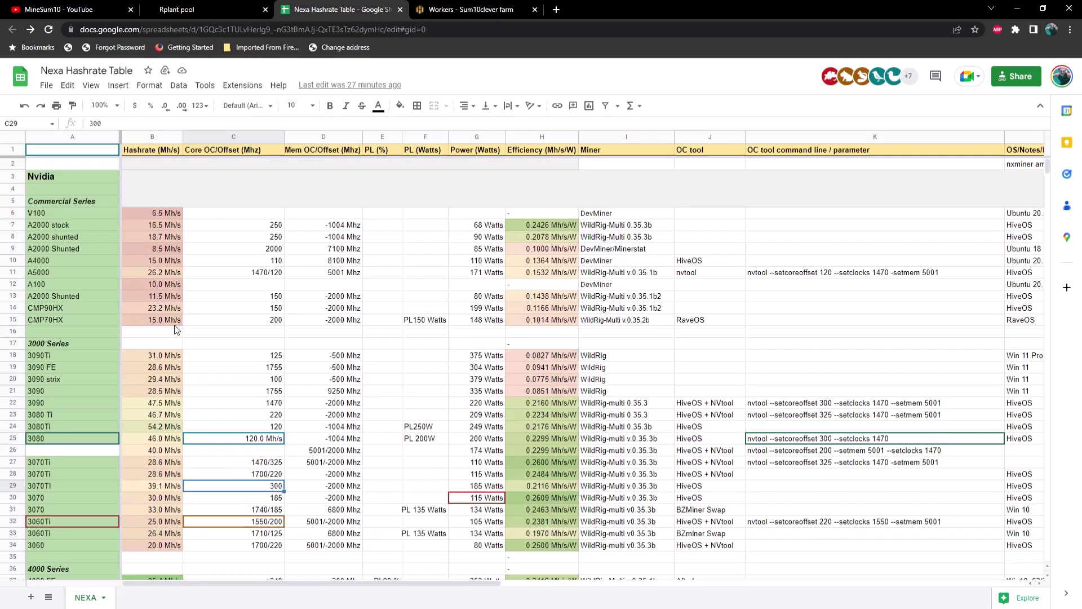
scroll(174, 325, "down", 1)
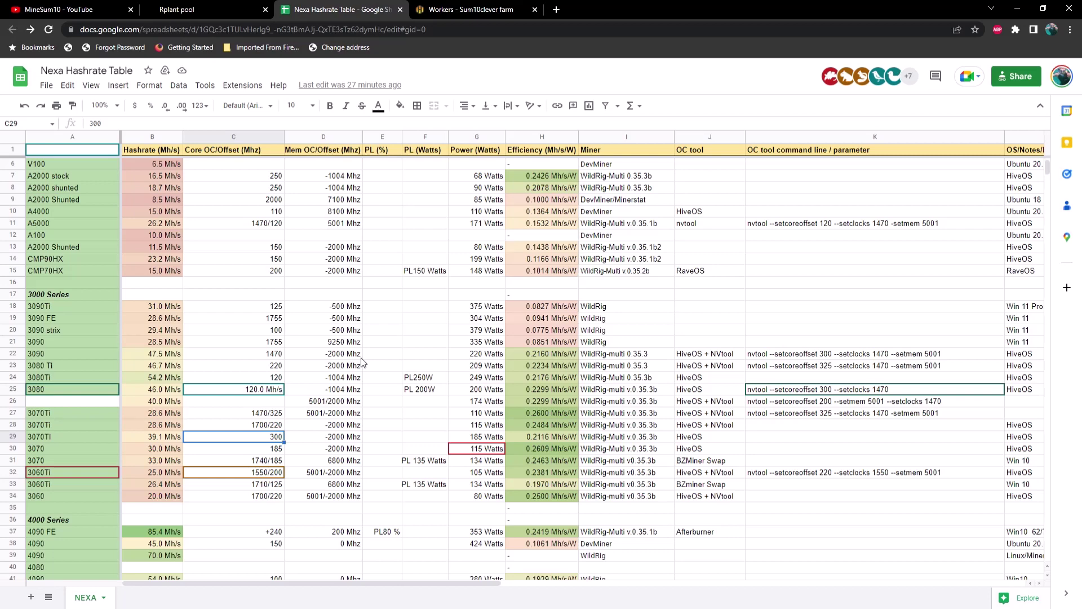
Step: View the Alderaan worker's six RTX 3070 Ti LHR GPUs, then return to the Nexa table's 3070Ti row
left_click(472, 9)
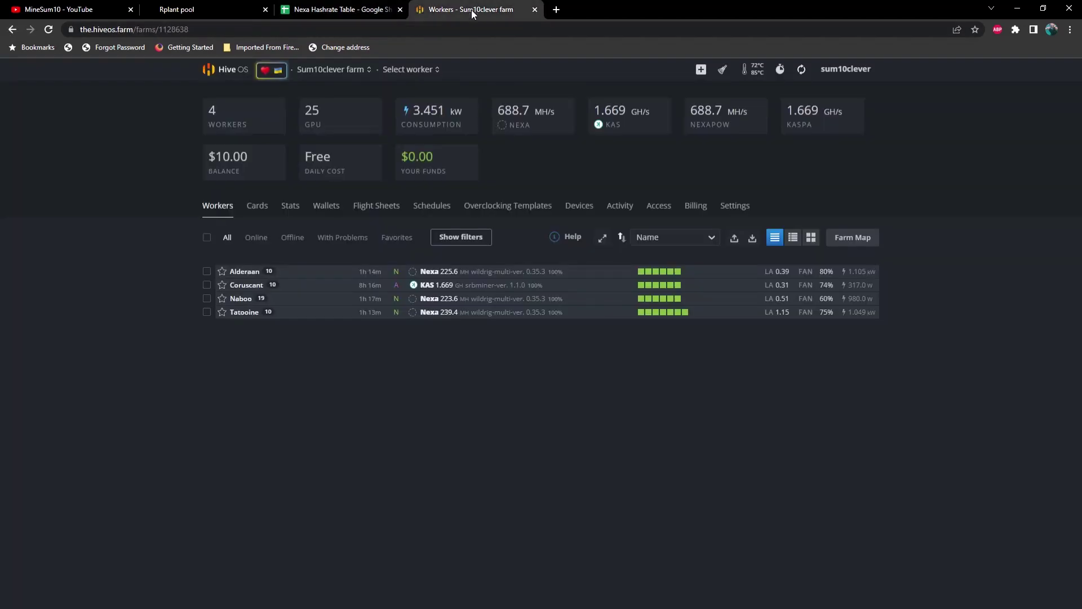
left_click(248, 272)
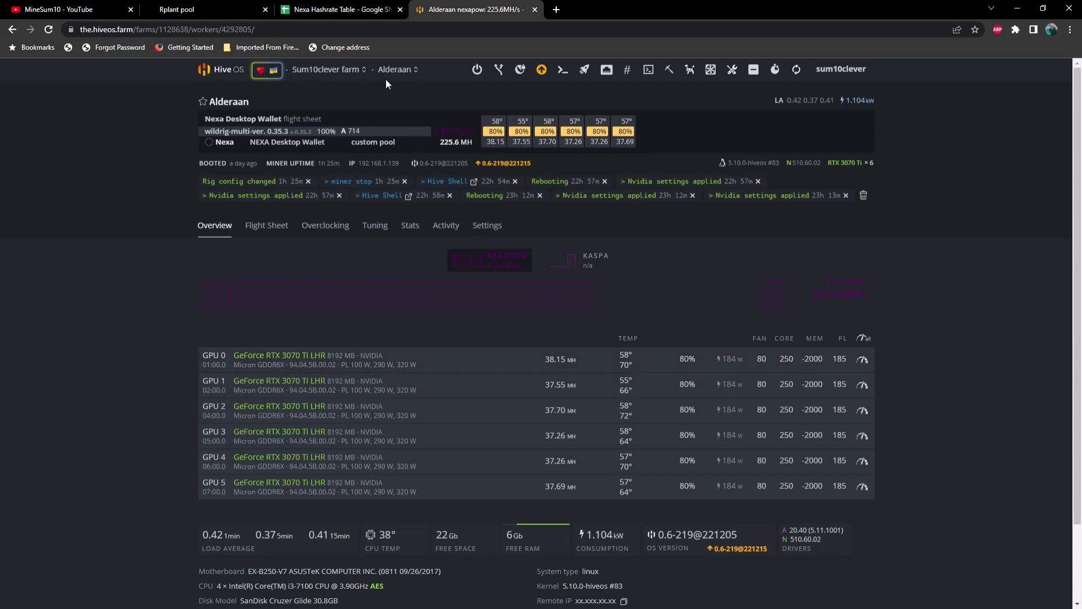
left_click(348, 10)
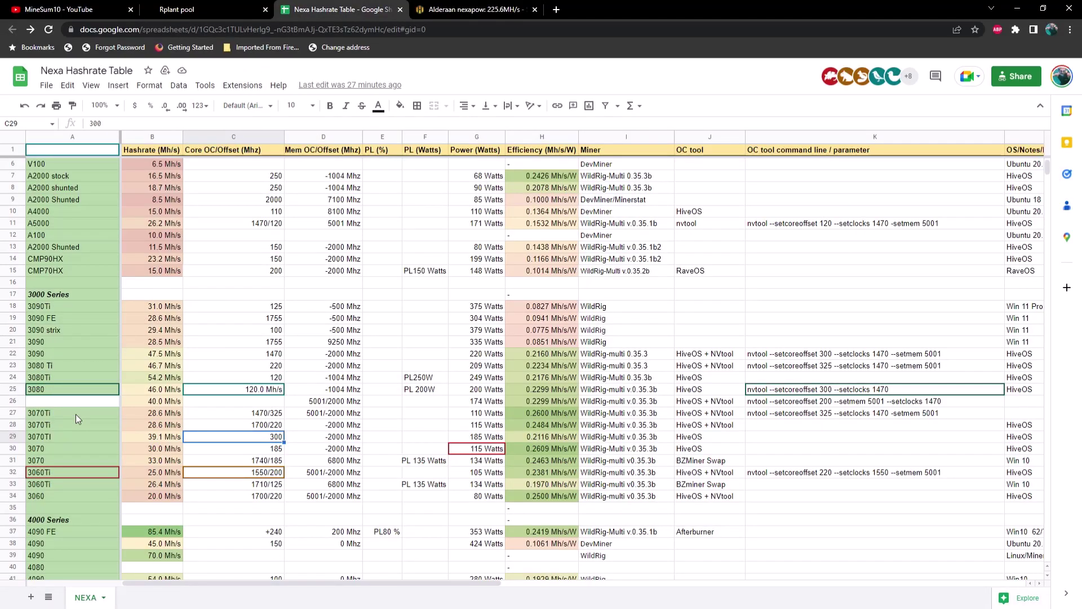
left_click(166, 413)
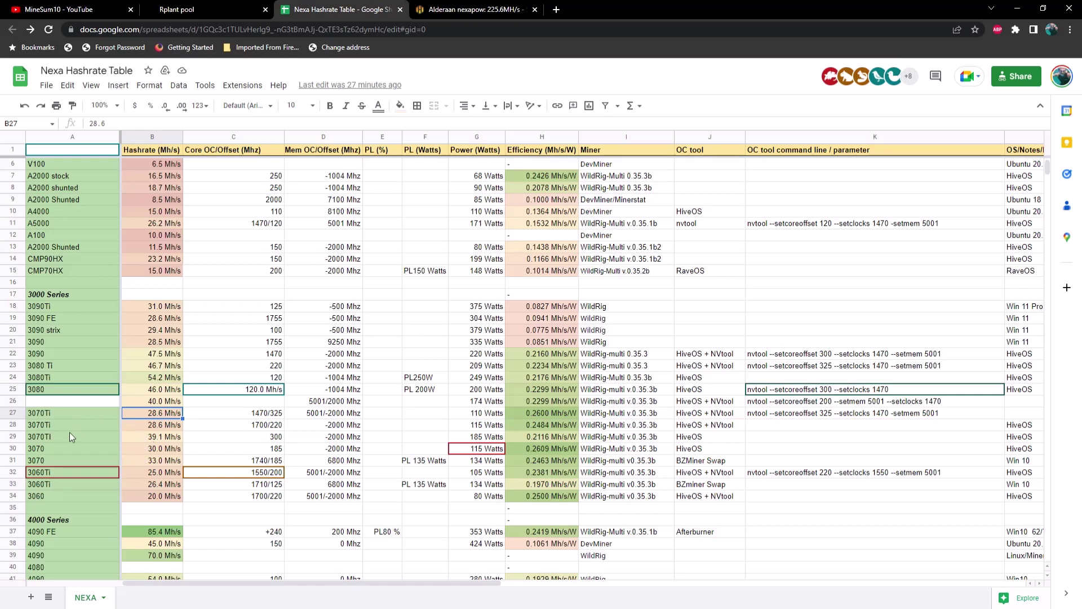
left_click(141, 437)
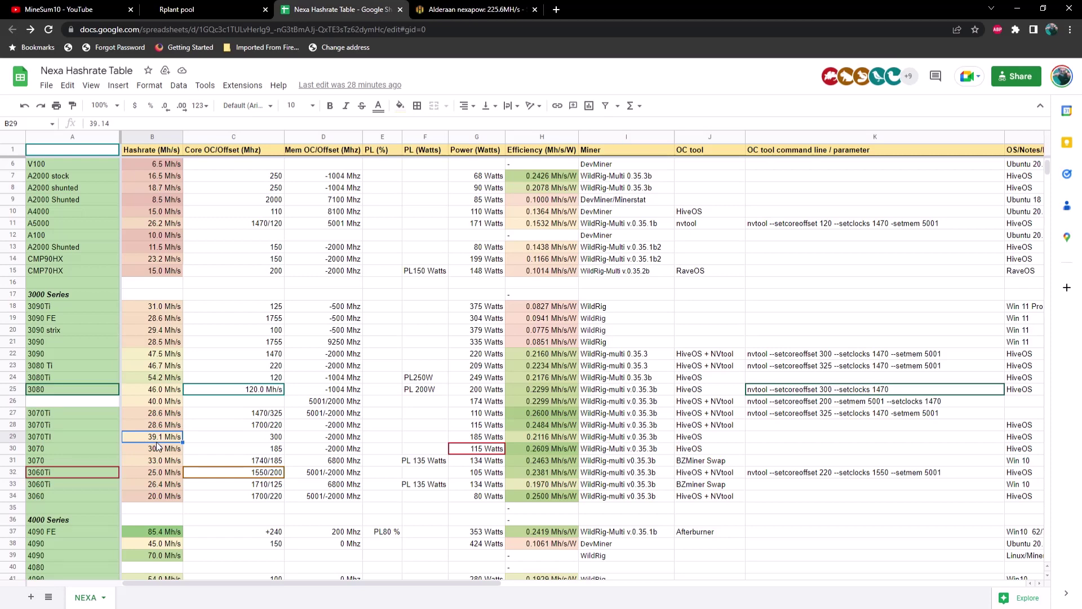
left_click(282, 439)
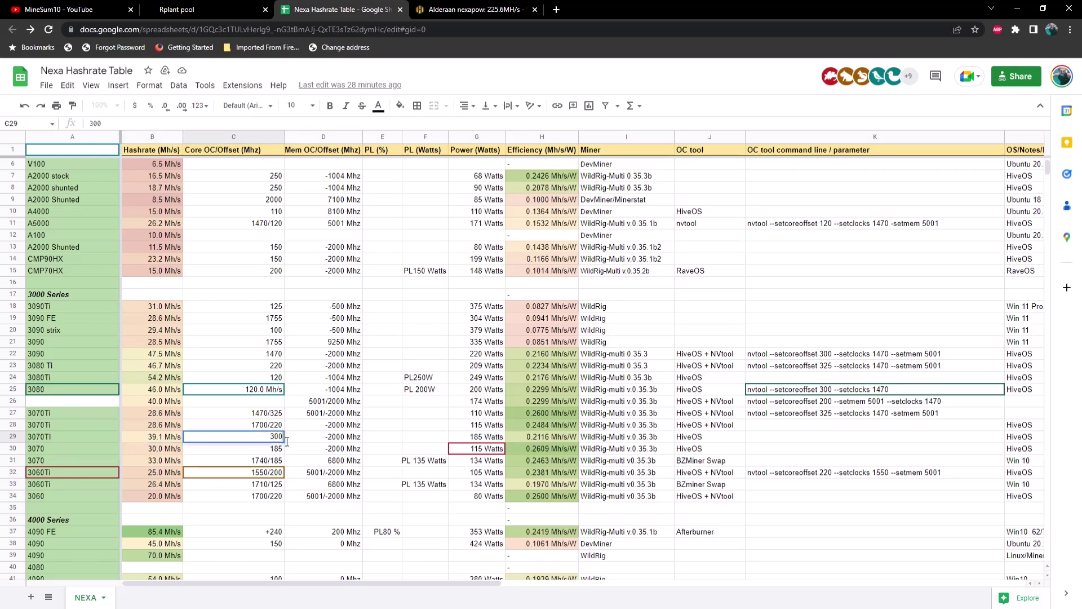
left_click(338, 441)
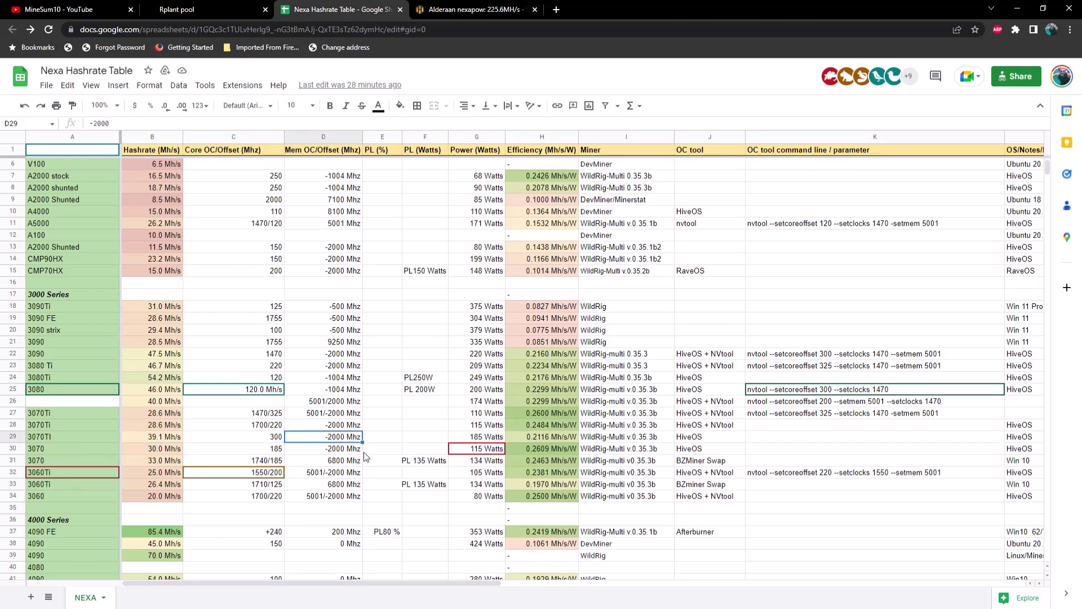
left_click(490, 438)
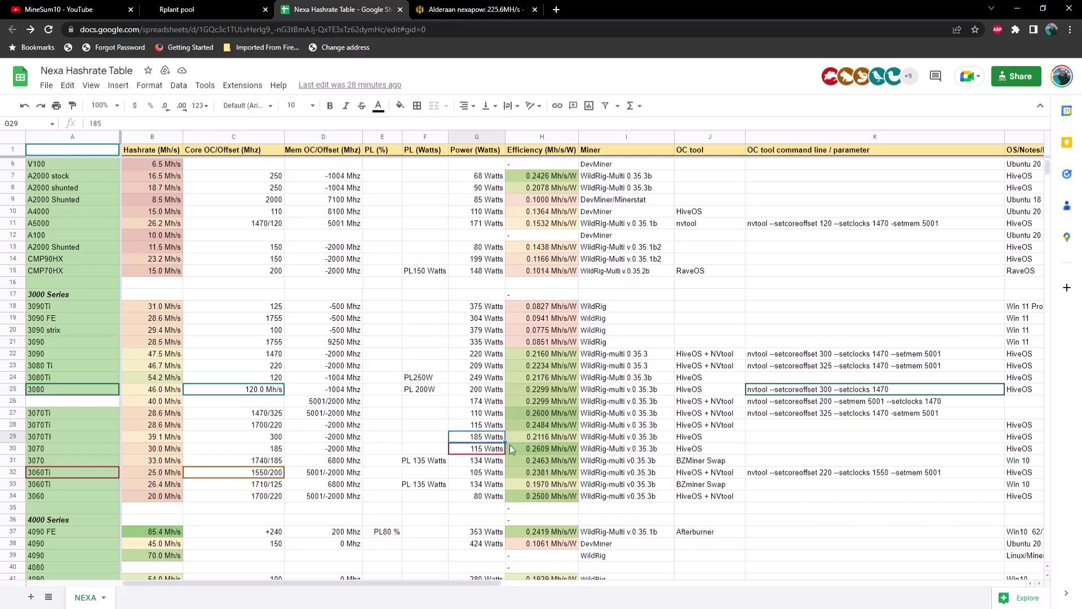
left_click(540, 438)
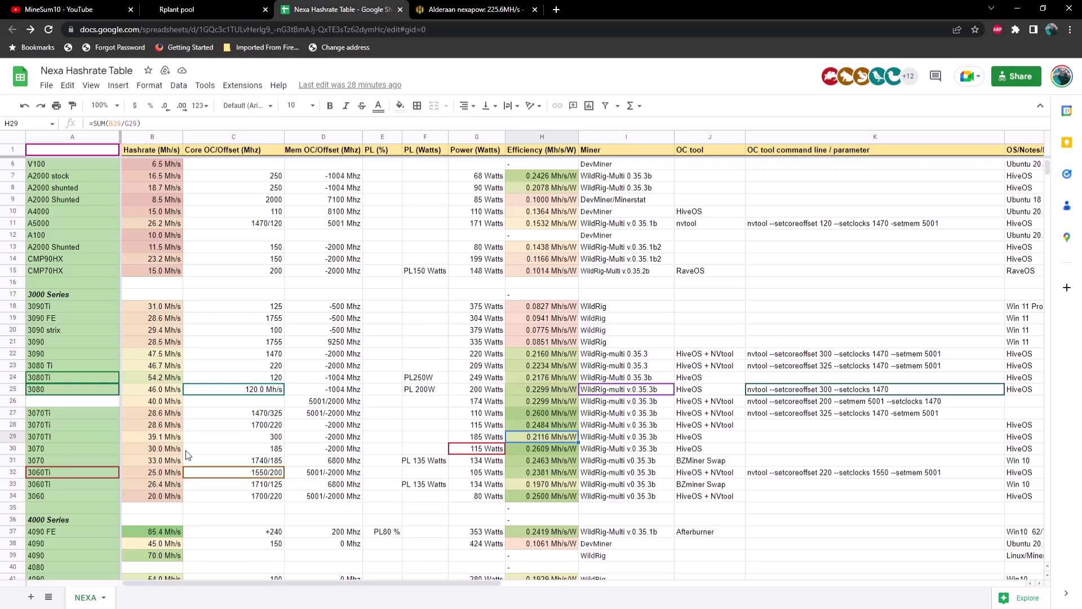
Step: Inspect the 3070Ti hashrate in B27 and efficiency formula in H27, then return to Alderaan
left_click(166, 418)
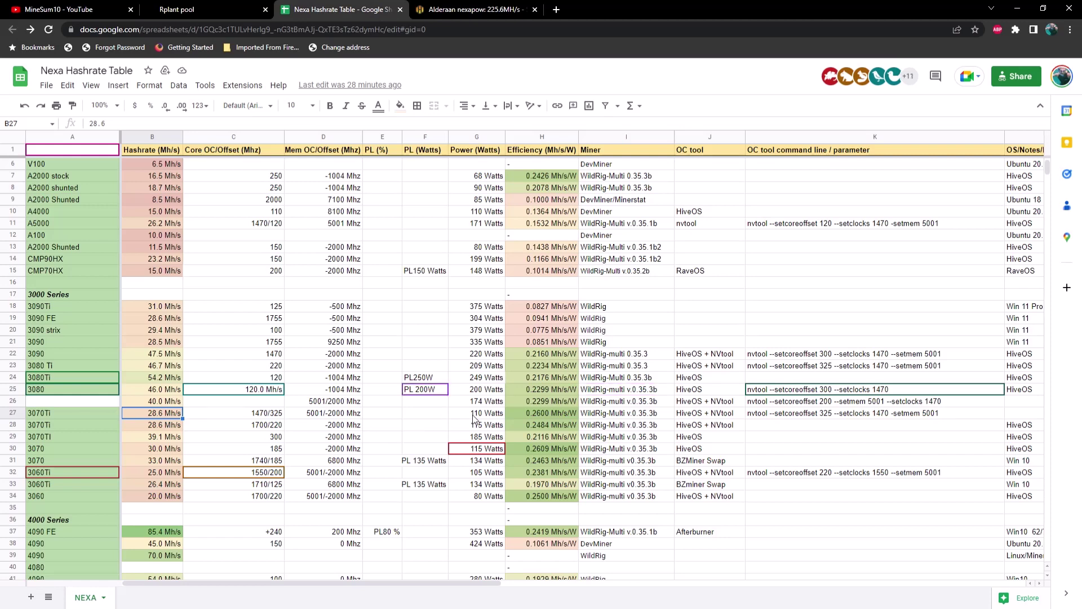
left_click(554, 412)
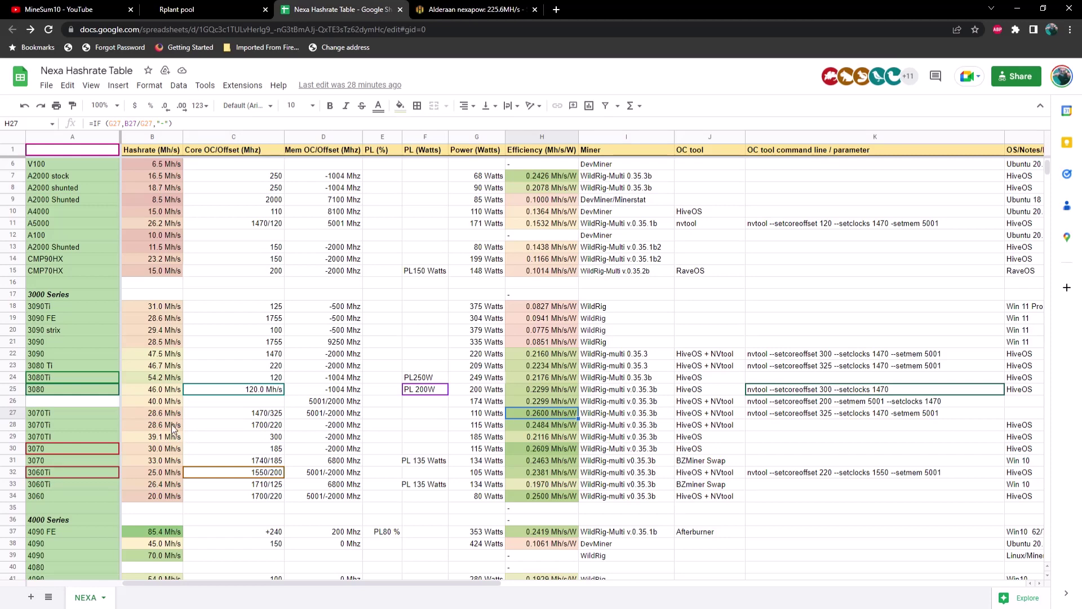
left_click(157, 414)
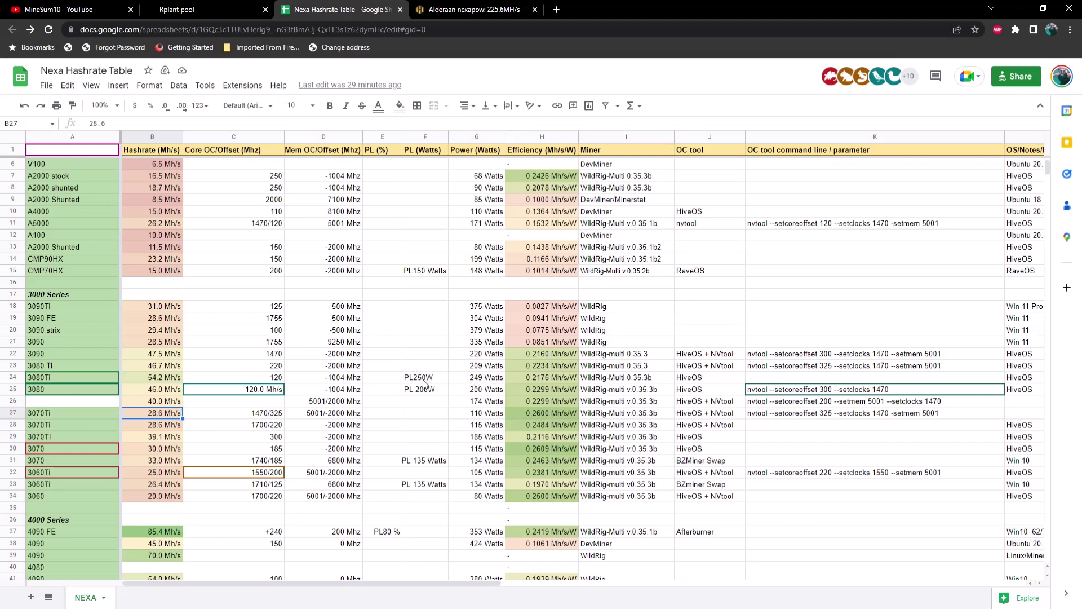
left_click(447, 14)
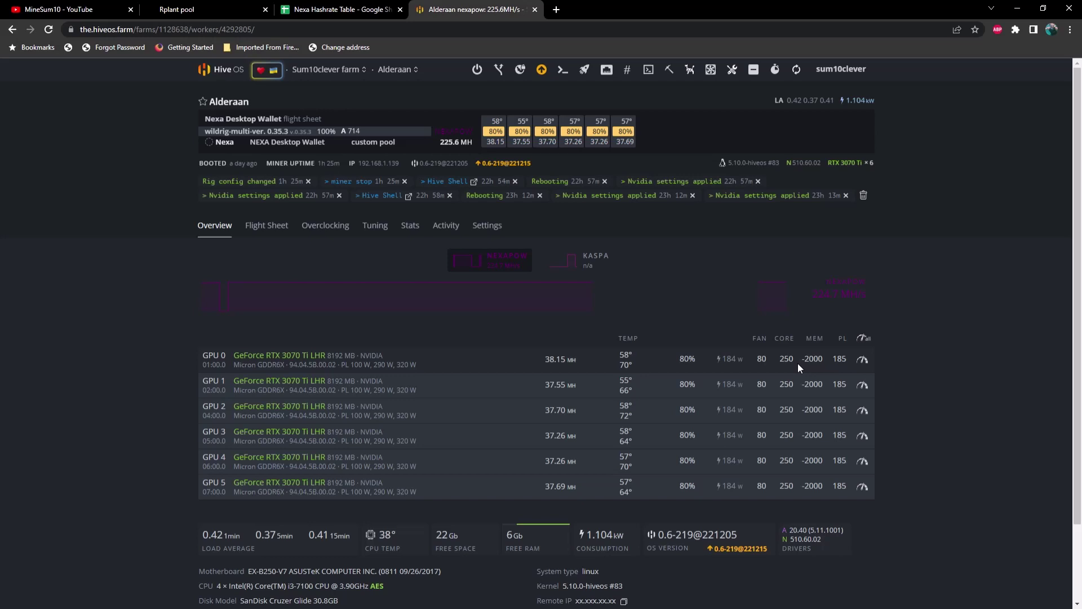
Step: Go to the account-wide Farms dashboard showing 5 workers and 27 GPUs
left_click(223, 70)
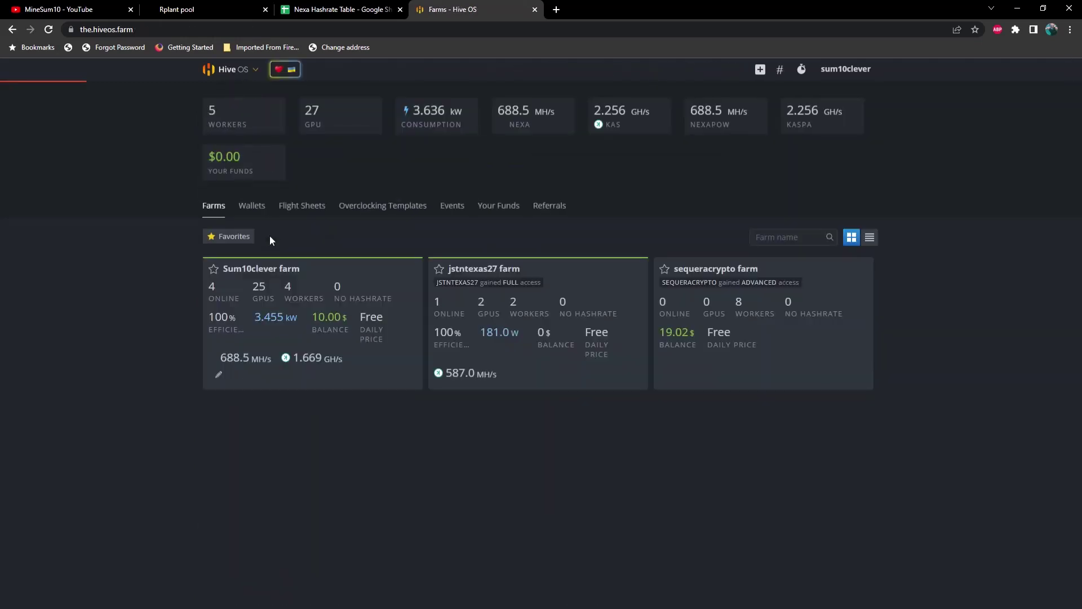
Step: Open the Naboo rig's overview, select GPU 0's core clock value, then switch to the Nexa sheet
left_click(277, 274)
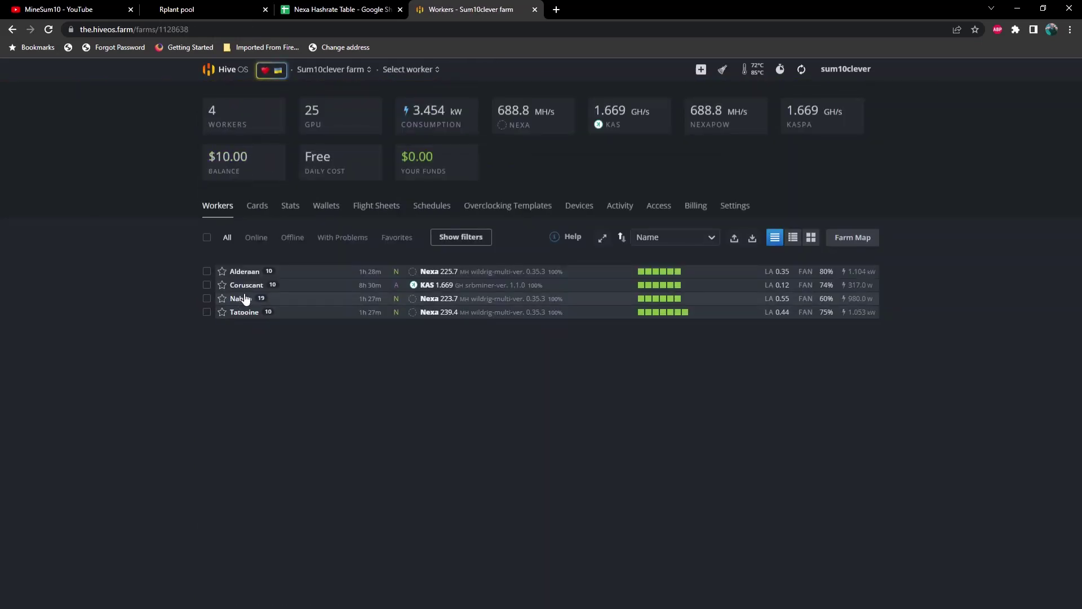
left_click(244, 299)
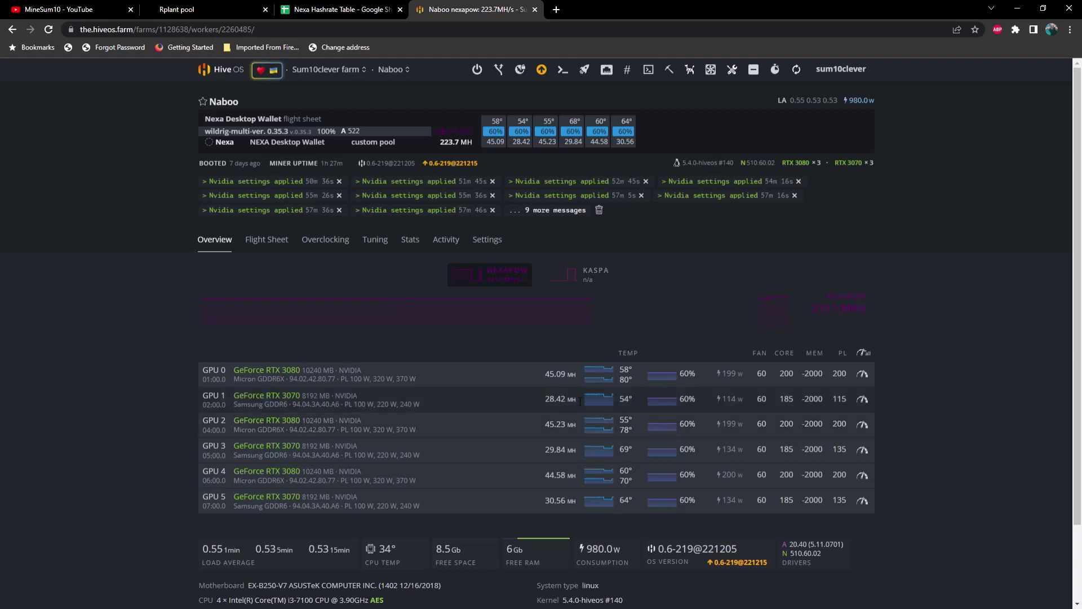
left_click(786, 375)
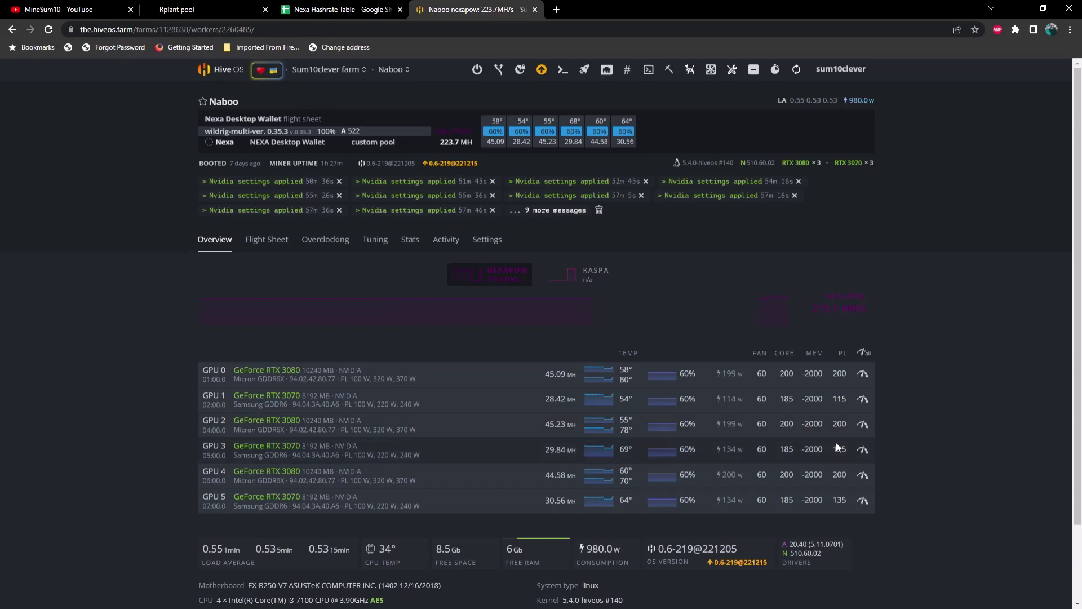
left_click(338, 10)
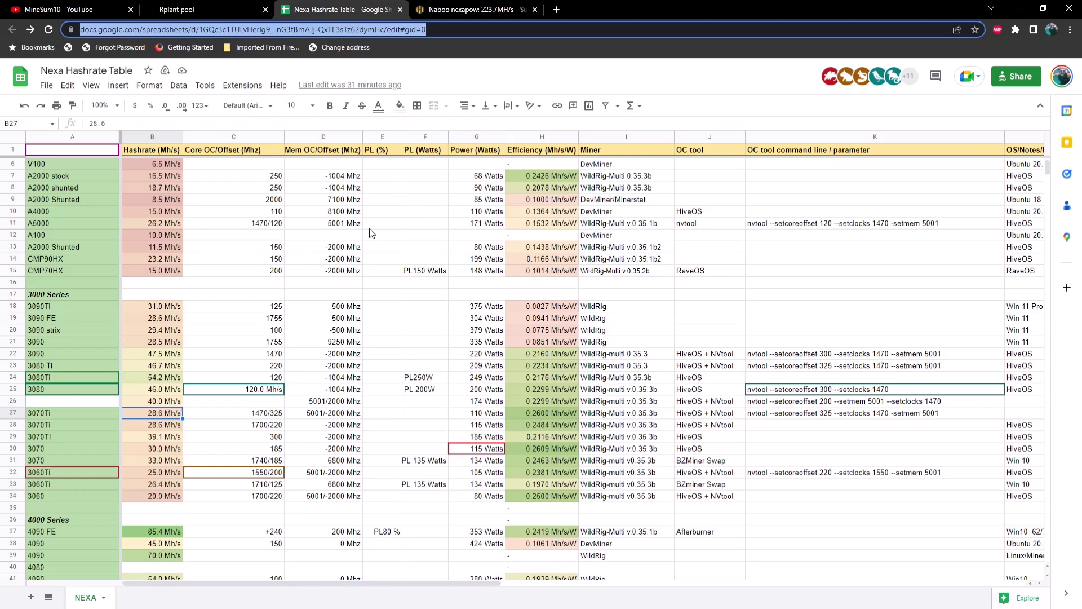
Step: Return to the Naboo rig page, where 3080s run about 45 MH at 200 W
left_click(464, 10)
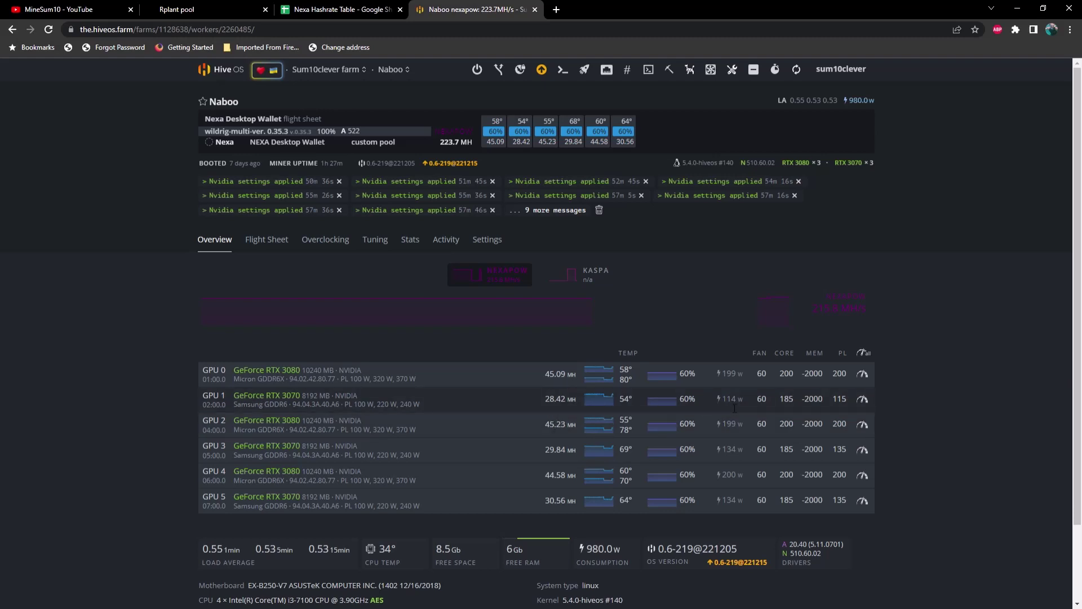
Step: Highlight GPU 1's power limit of 115 on the Naboo rig, then deselect it
double_click(840, 399)
left_click(915, 415)
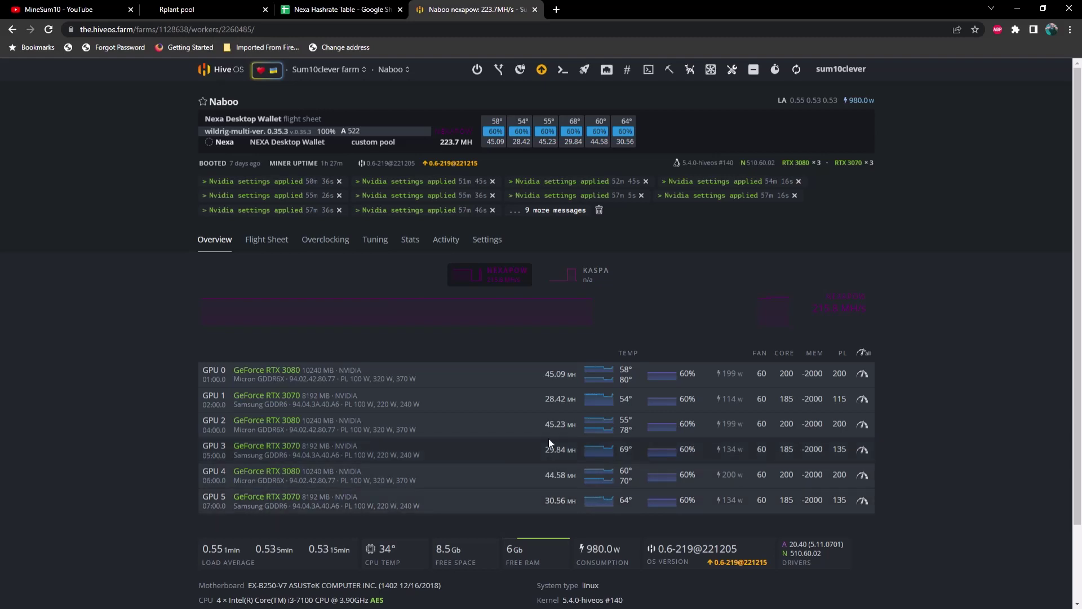
Step: Open the Tatooine rig's overview with seven GPUs from RTX 3060 Ti to 3070 Ti LHR
left_click(226, 70)
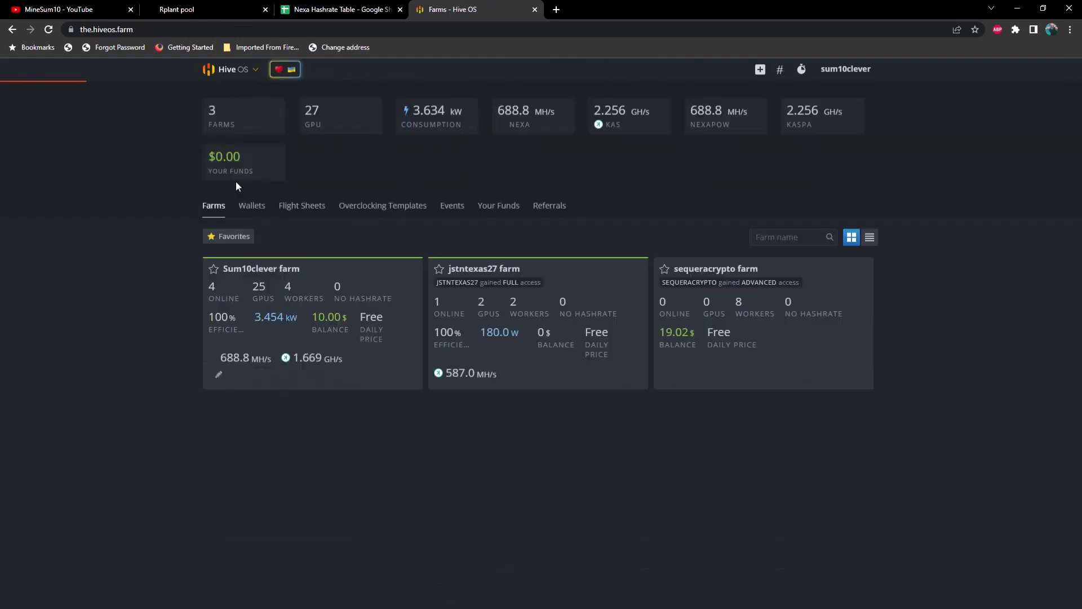
left_click(267, 265)
left_click(256, 316)
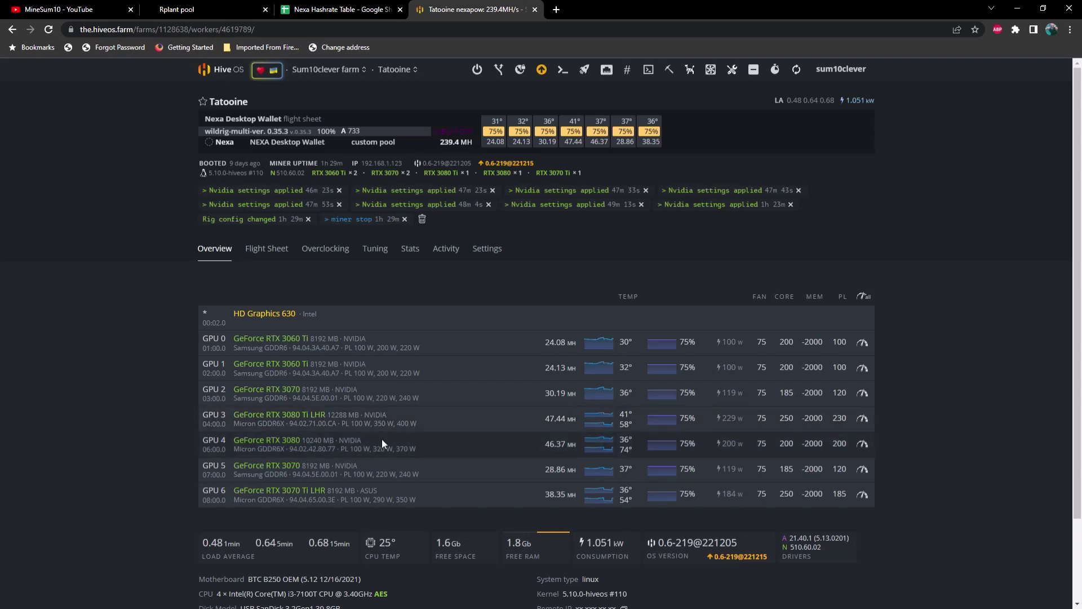
Step: Check the 3080 Ti rows' hashrate, core offset and power in B24, C24, G24, C23, G23, then return to Tatooine
left_click(338, 9)
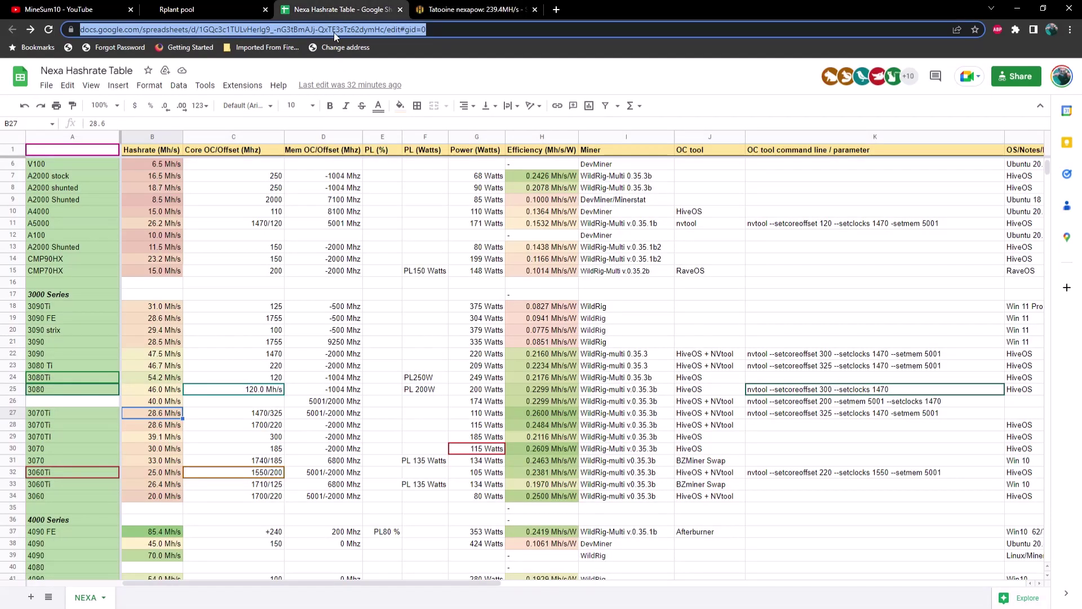
scroll(144, 344, "up", 2)
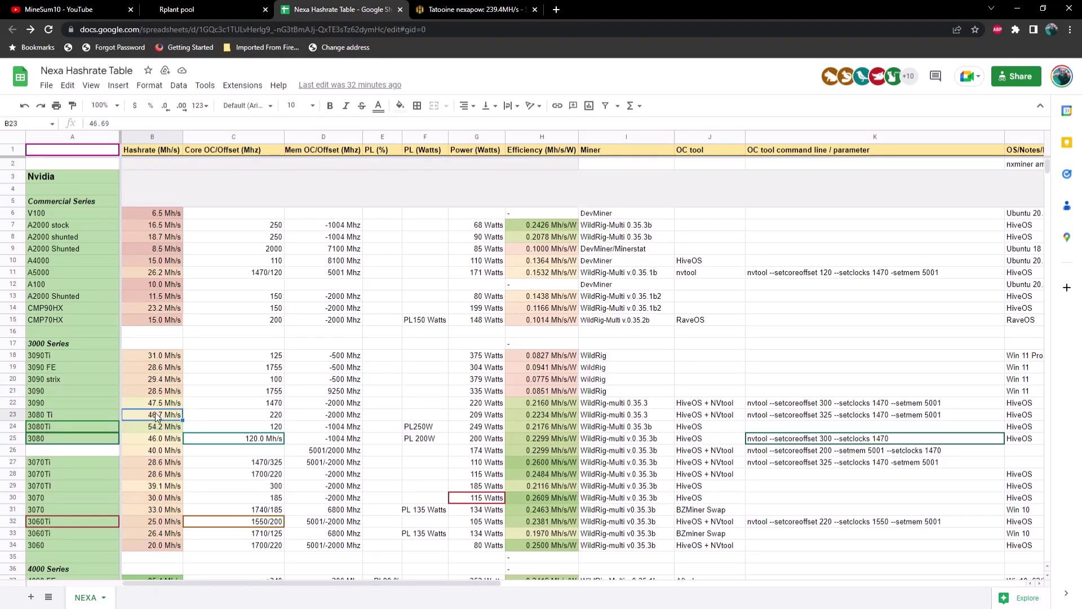
left_click(170, 428)
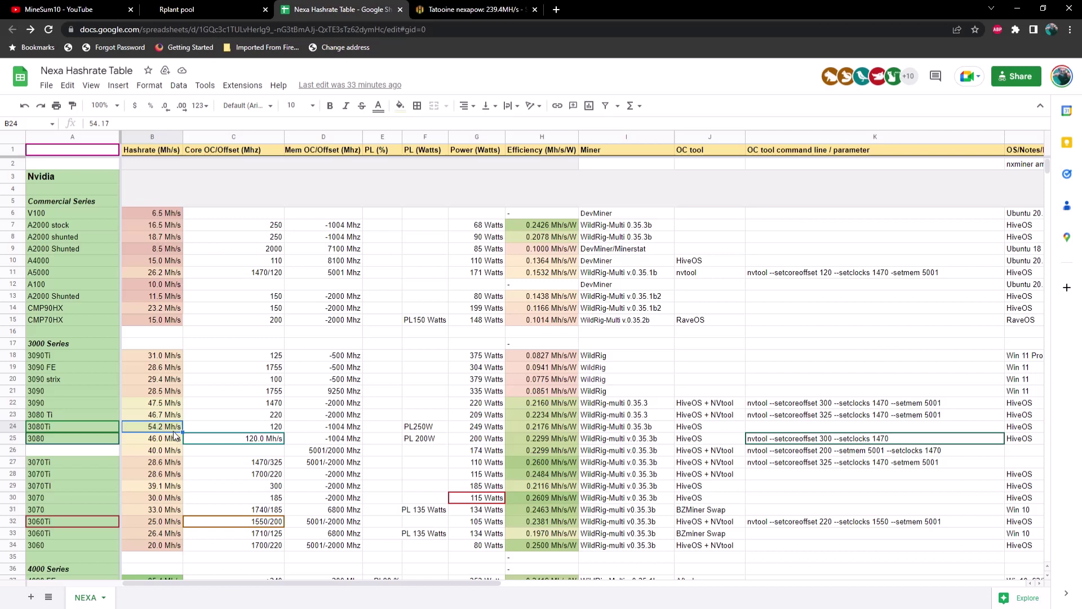
left_click(278, 428)
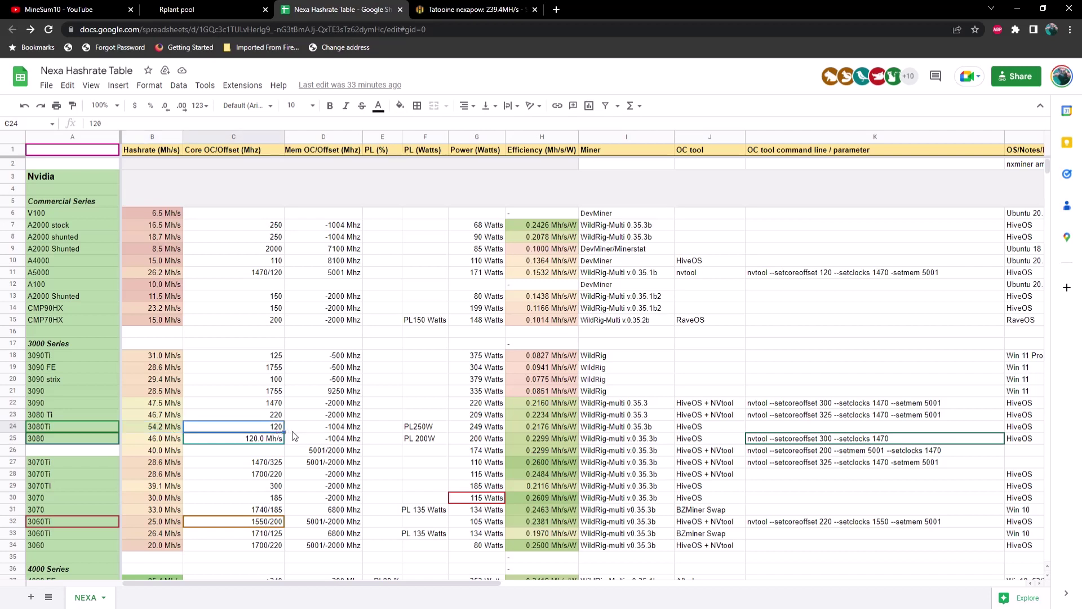
left_click(493, 428)
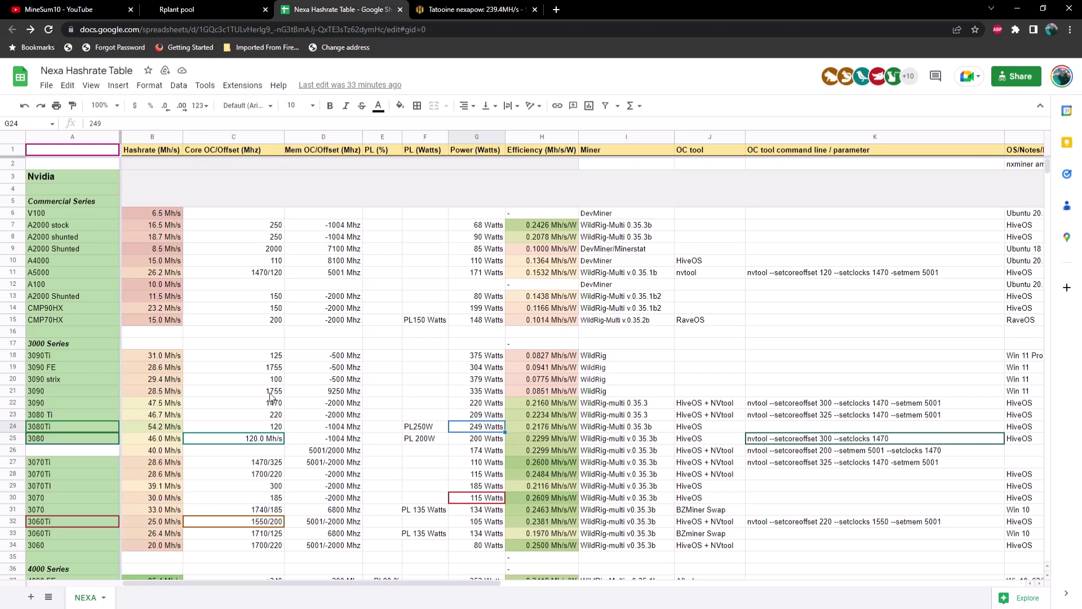
left_click(271, 415)
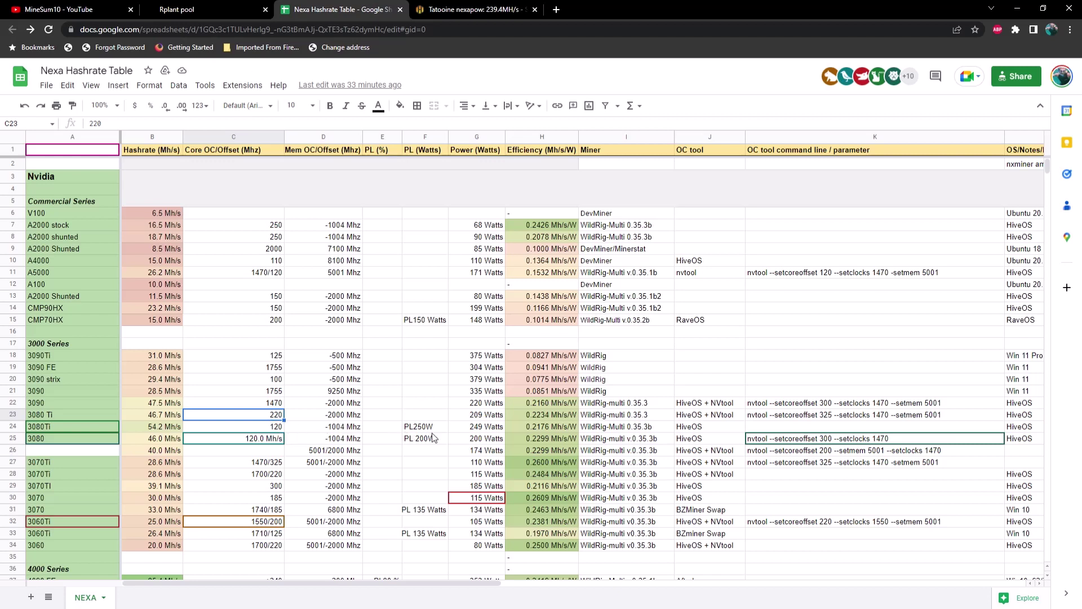
left_click(485, 419)
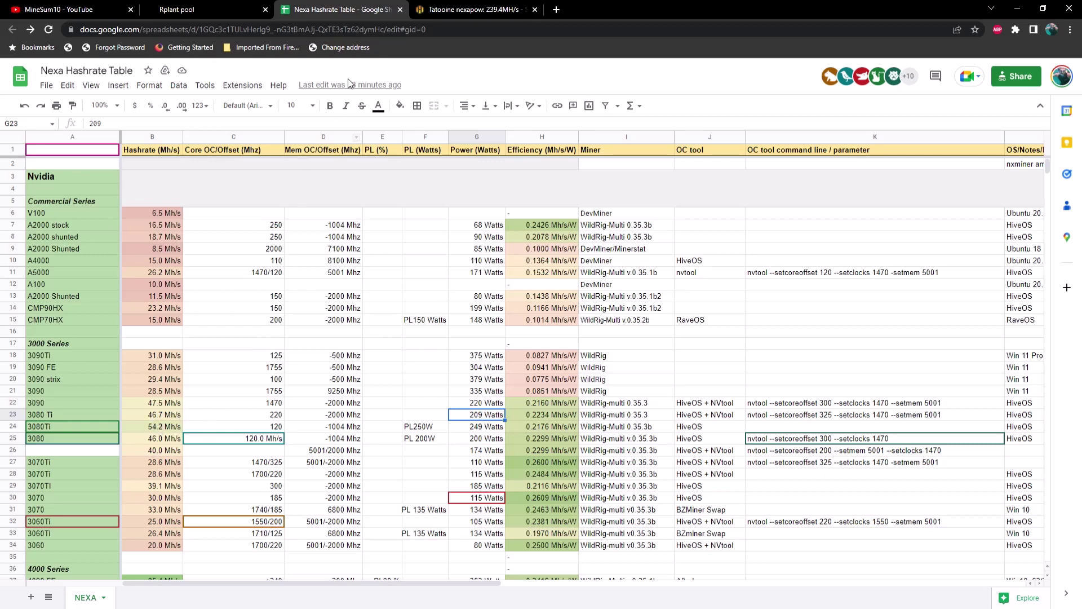
left_click(456, 9)
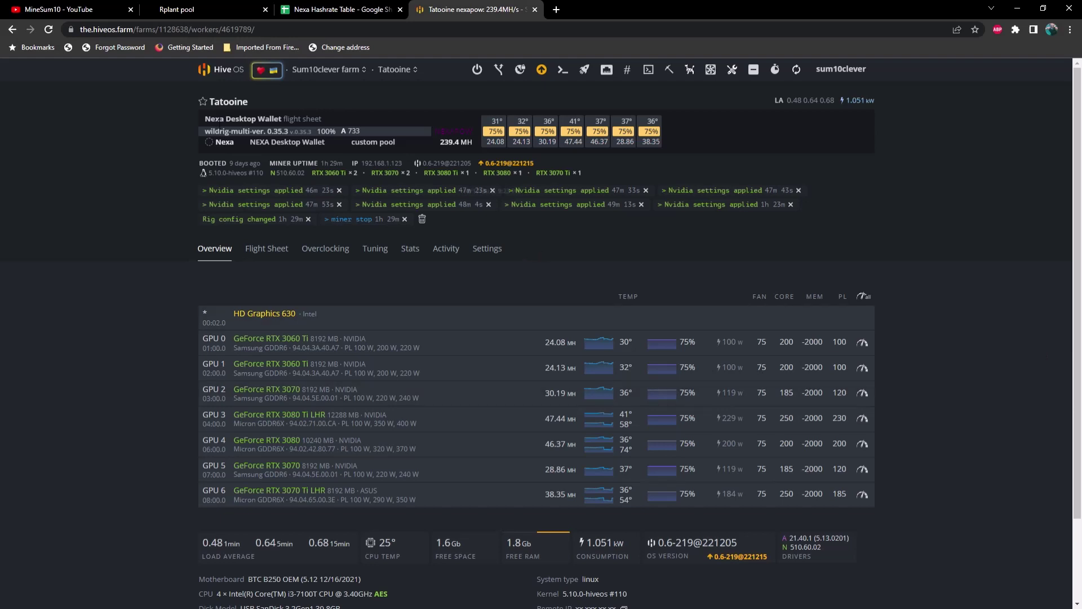
Step: Go from the farms list into the farm's workers and open the Coruscant rig, six RX 6600s mining KAS
left_click(216, 74)
left_click(277, 259)
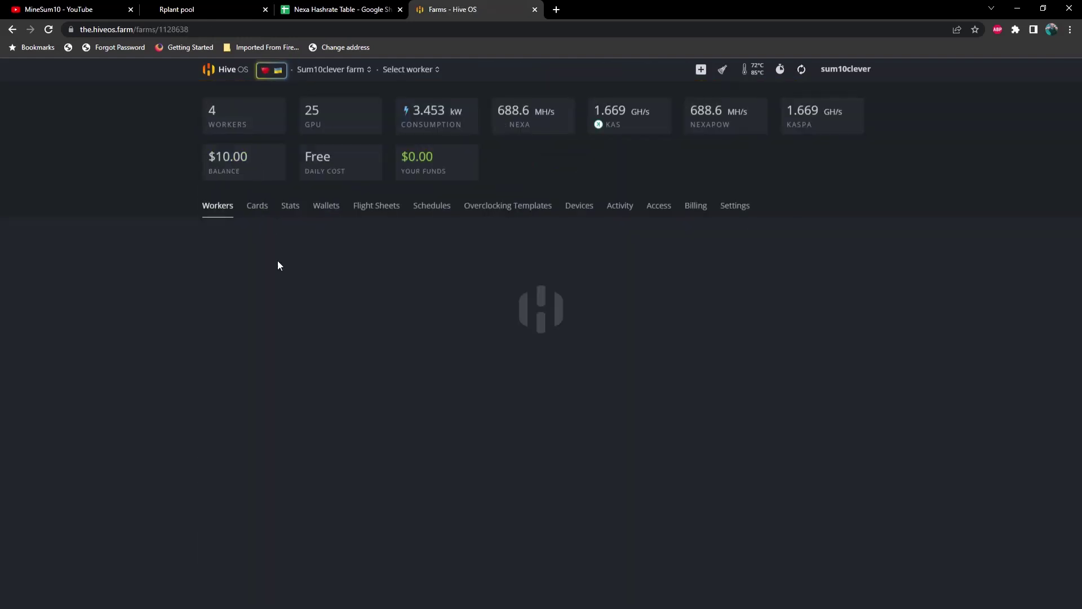
left_click(254, 287)
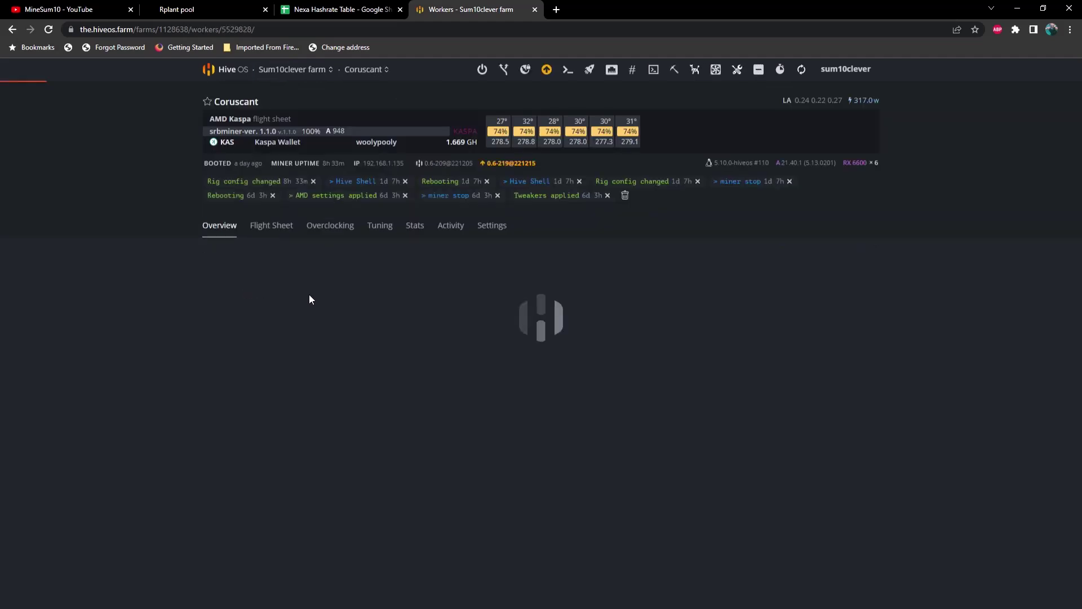